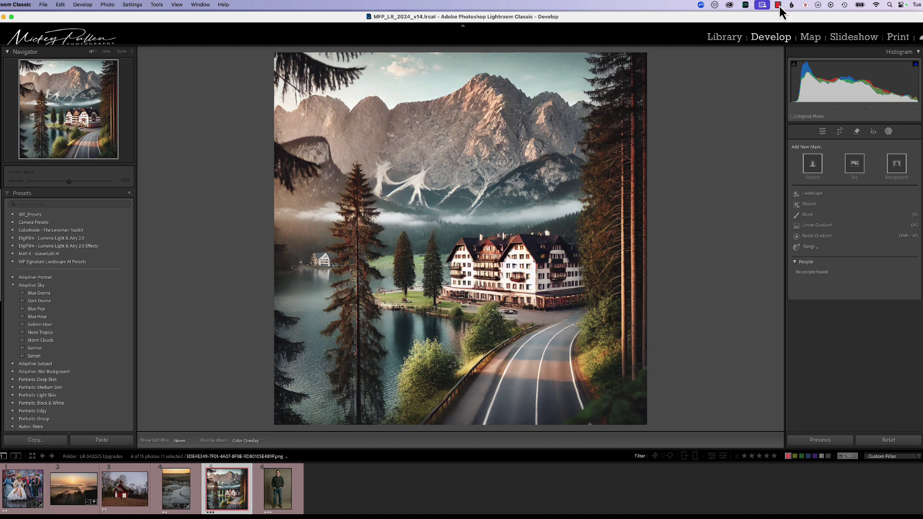
# View the Landscape mask options on the mountain lake photo and on the red church photo
pyautogui.click(813, 196)
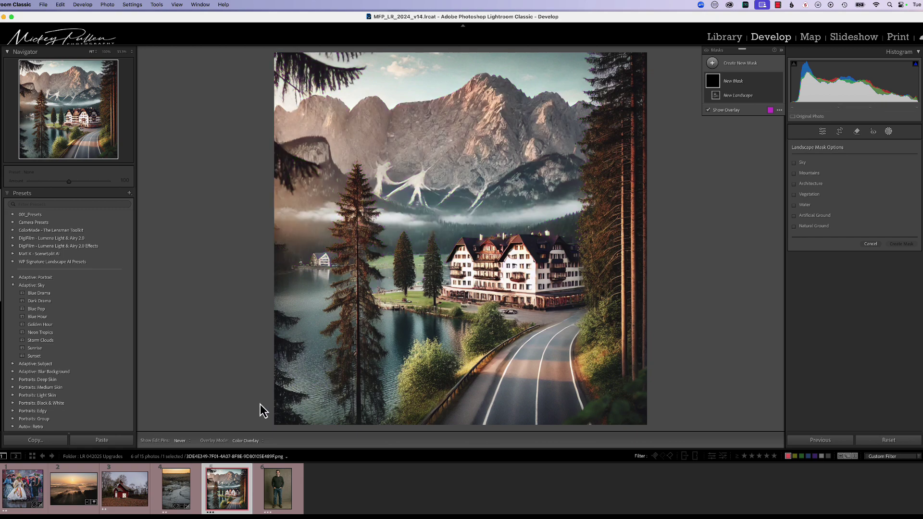
pyautogui.click(124, 489)
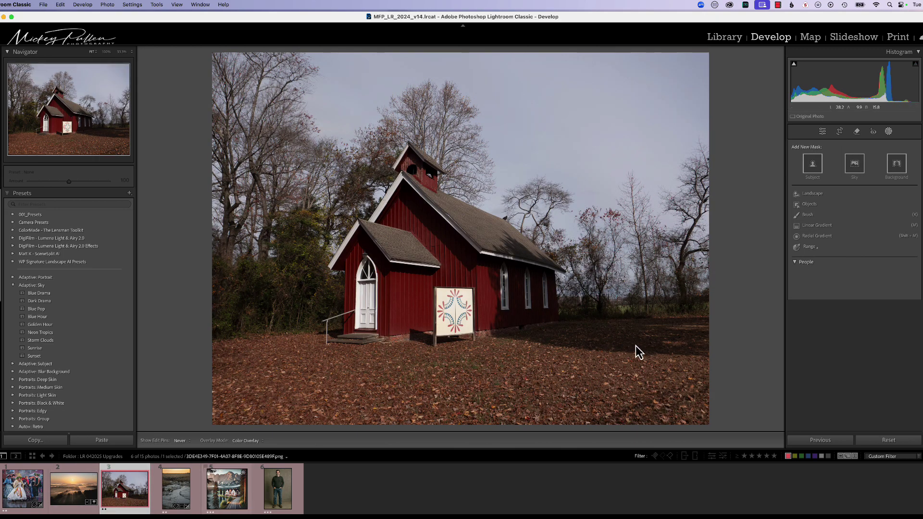
pyautogui.click(813, 194)
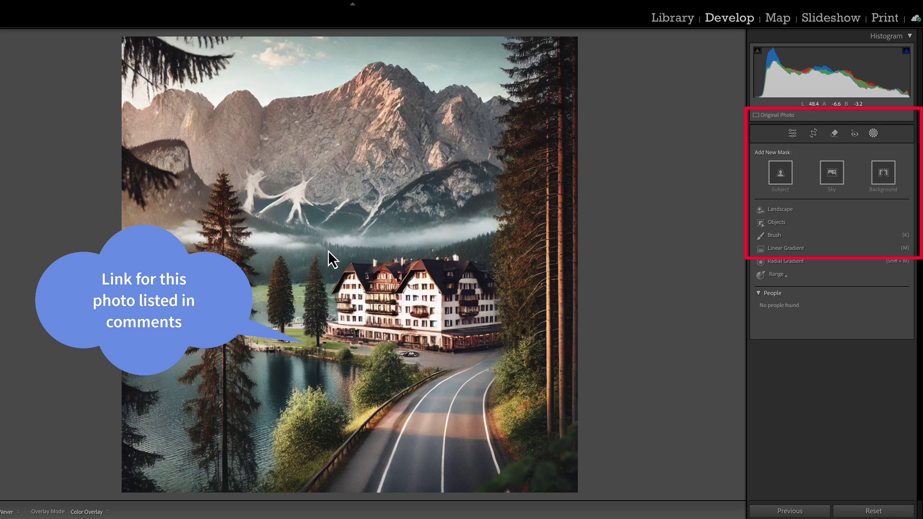
# Create seven separate landscape masks on the lake photo: Sky, Mountains, Architecture, Vegetation, Water, Artificial Ground and Natural Ground
pyautogui.click(875, 134)
pyautogui.click(875, 135)
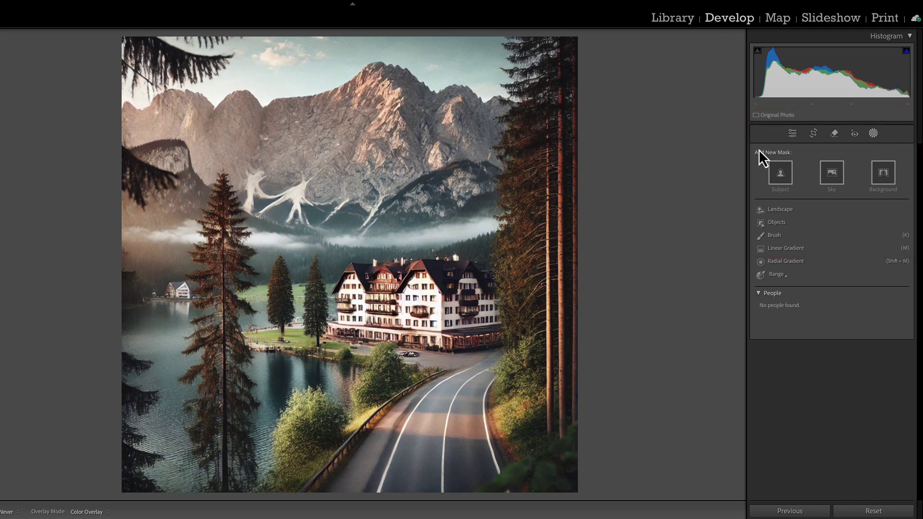
pyautogui.click(777, 209)
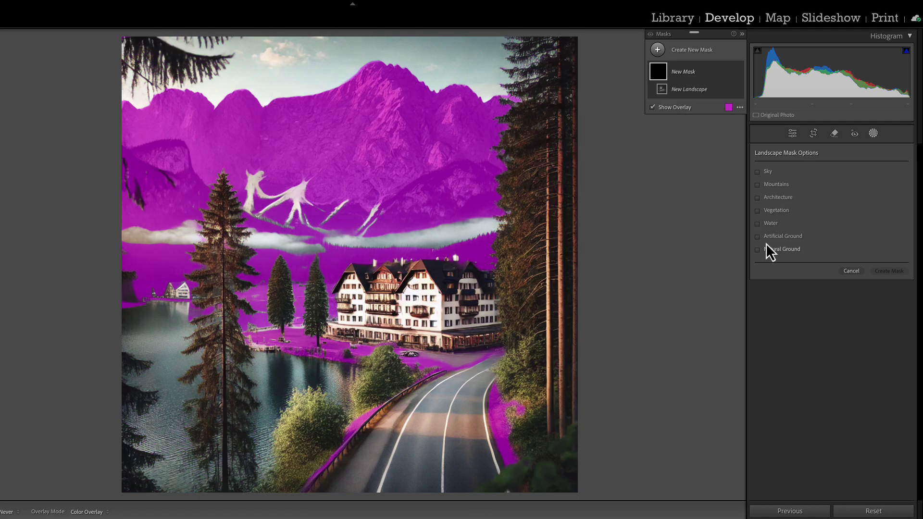
pyautogui.click(759, 173)
pyautogui.click(758, 185)
pyautogui.click(758, 197)
pyautogui.click(758, 210)
pyautogui.click(757, 224)
pyautogui.click(757, 237)
pyautogui.click(758, 250)
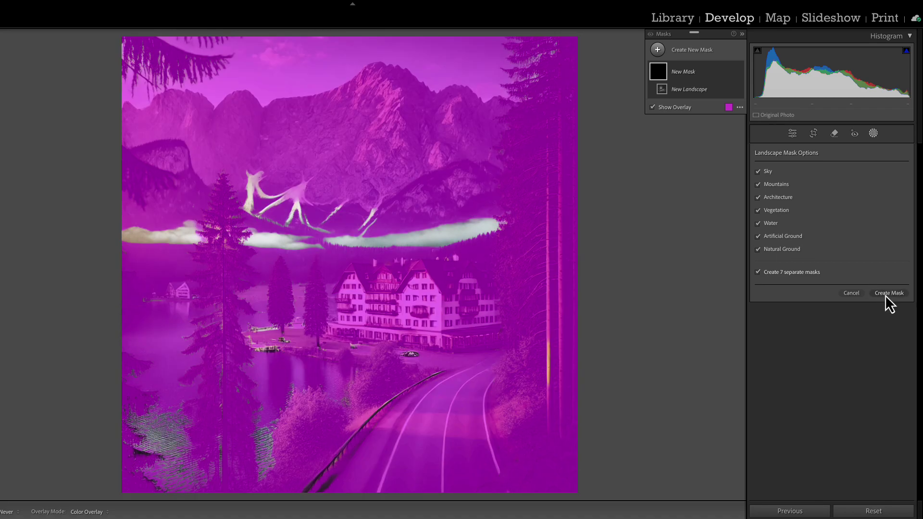
pyautogui.click(884, 296)
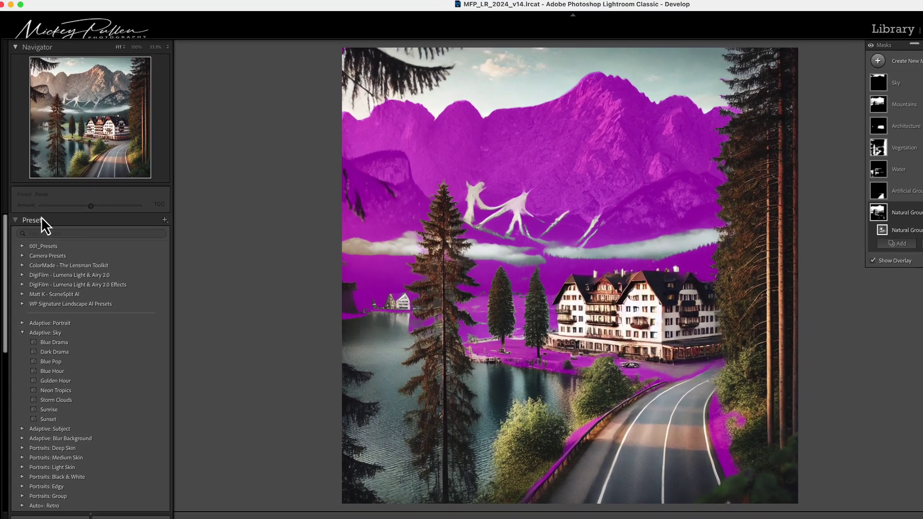
# Start a new develop preset in the User Presets group and name it AI Landscape Masks
pyautogui.click(16, 220)
pyautogui.click(16, 221)
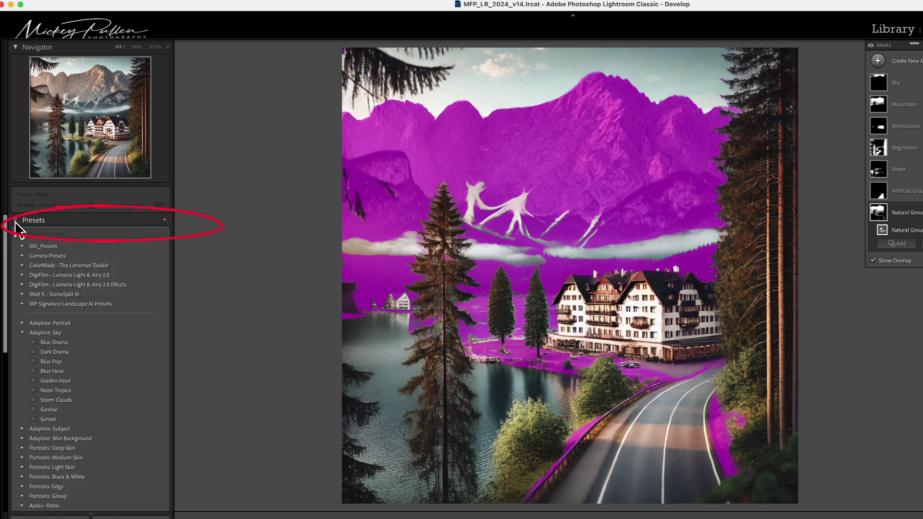
pyautogui.click(165, 220)
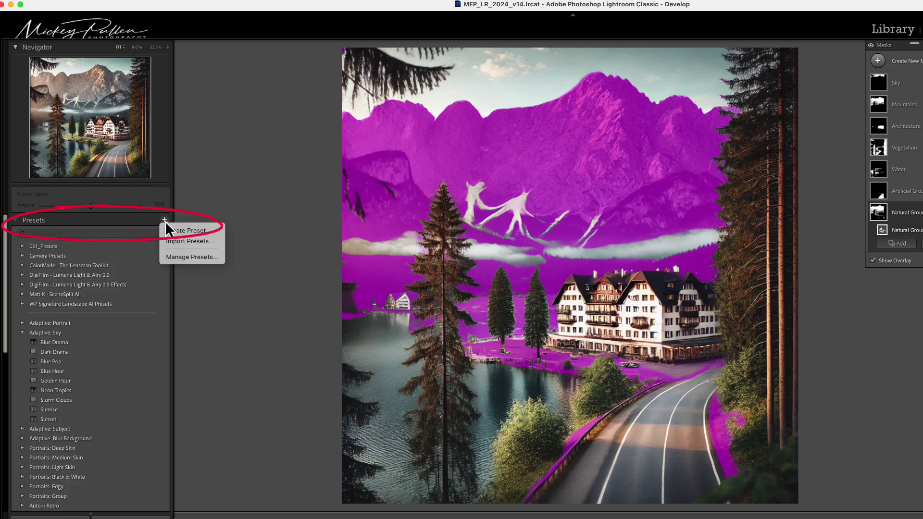
pyautogui.click(189, 232)
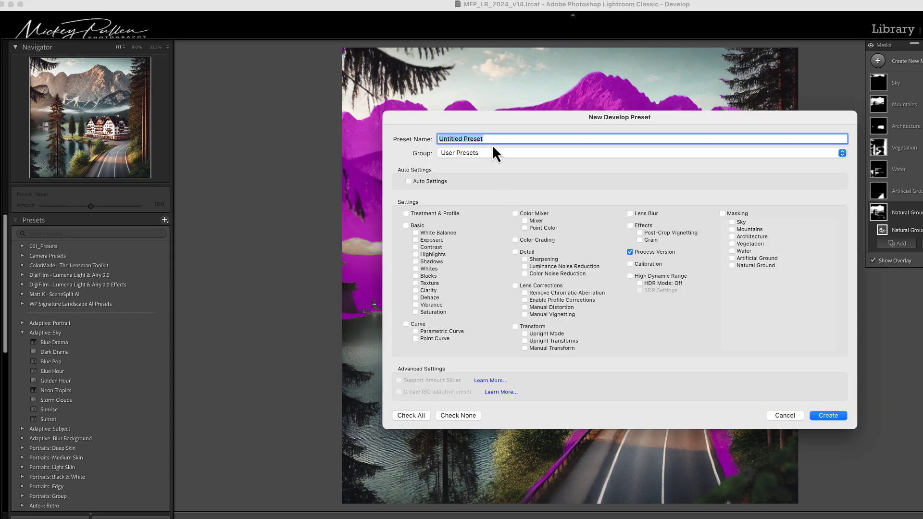
pyautogui.moveTo(487, 140); pyautogui.dragTo(419, 149)
pyautogui.write('AI Landscape Masks')
# Create the preset with only the Masking settings and all seven masks included, and reset the lake photo's edits
pyautogui.click(458, 416)
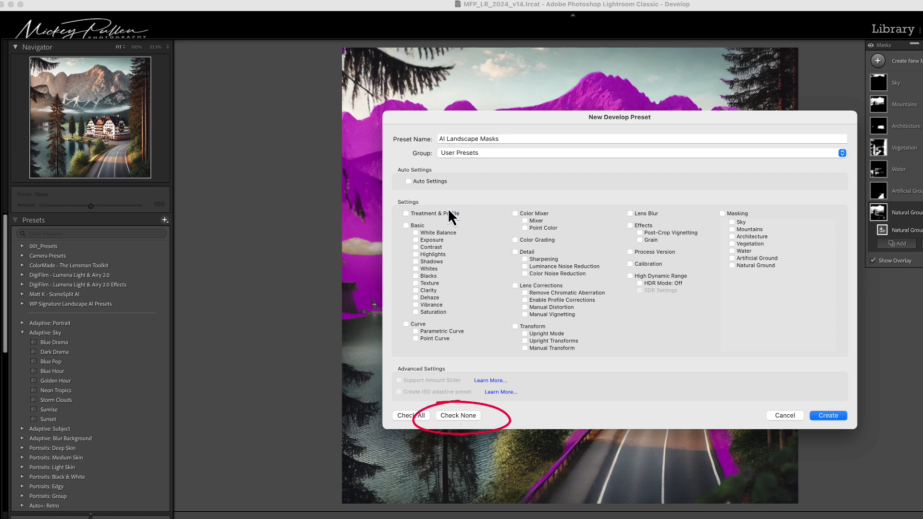
pyautogui.click(723, 214)
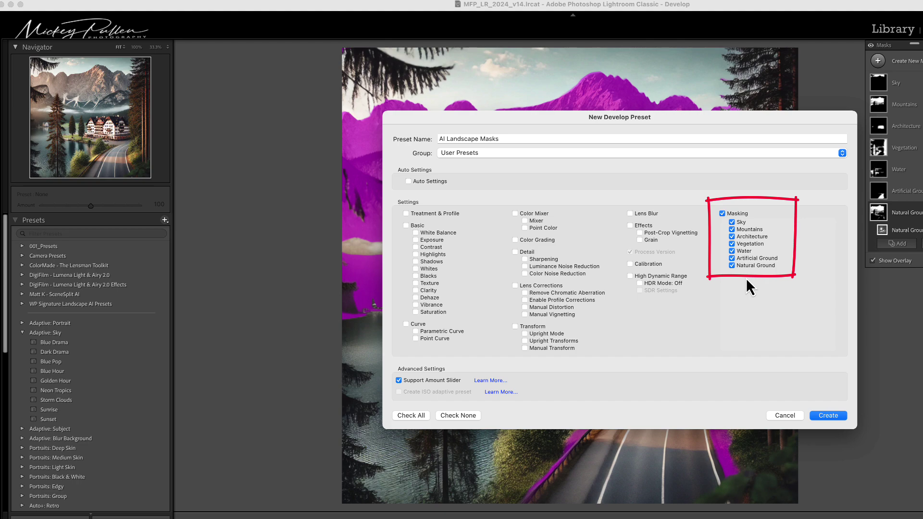
pyautogui.click(823, 416)
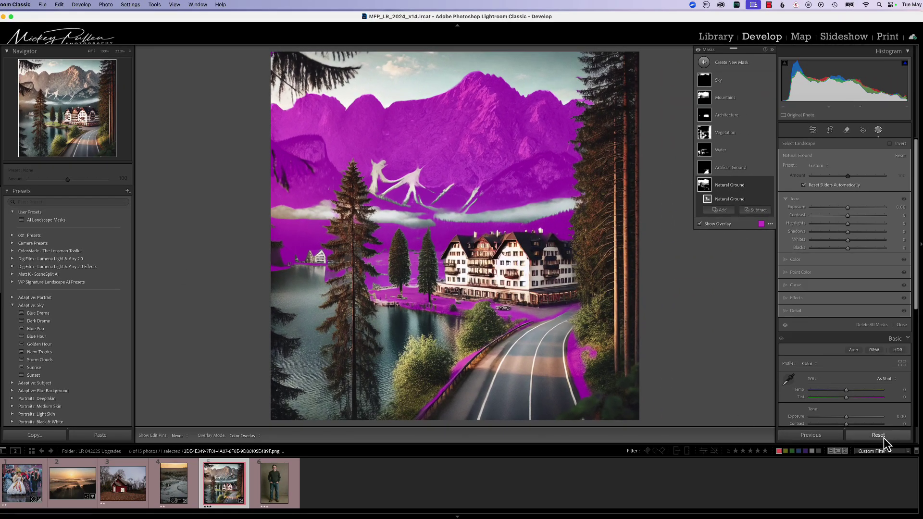
pyautogui.click(879, 436)
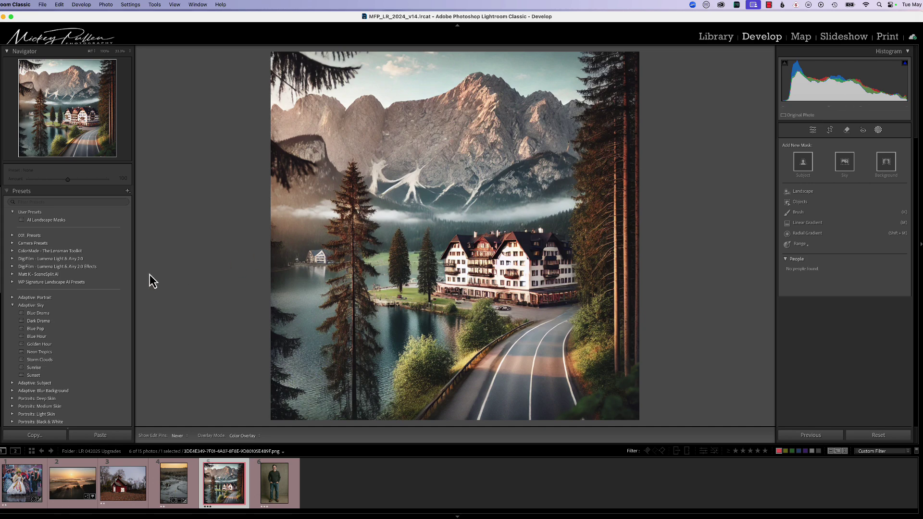
# Add the AI Landscape Masks user preset to the Favorites group
pyautogui.click(41, 220)
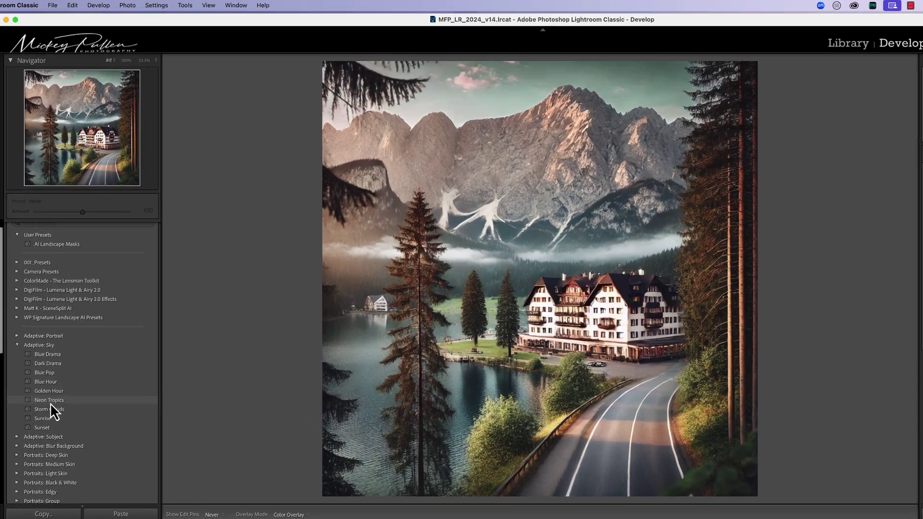
pyautogui.scroll(-6, 28, 351)
pyautogui.scroll(10, 59, 423)
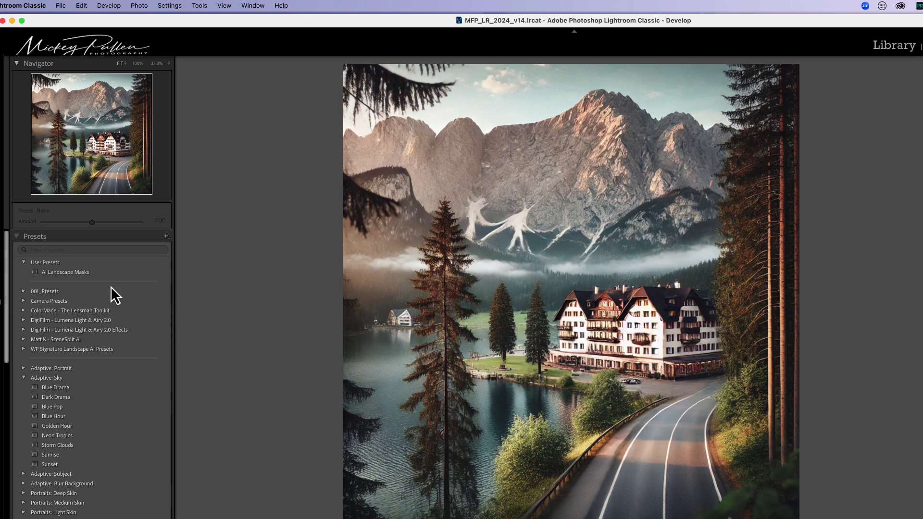
pyautogui.keyDown('ctrl'); pyautogui.click(68, 273); pyautogui.keyUp('ctrl')
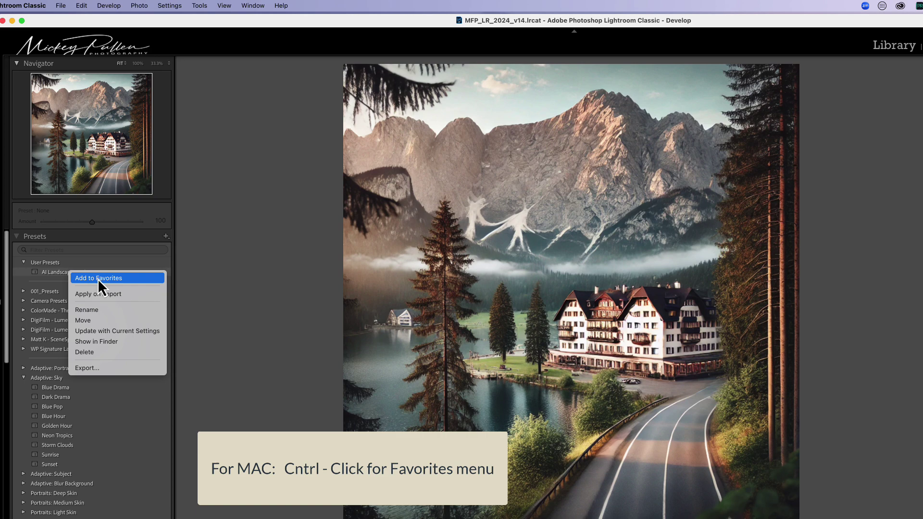
pyautogui.click(97, 278)
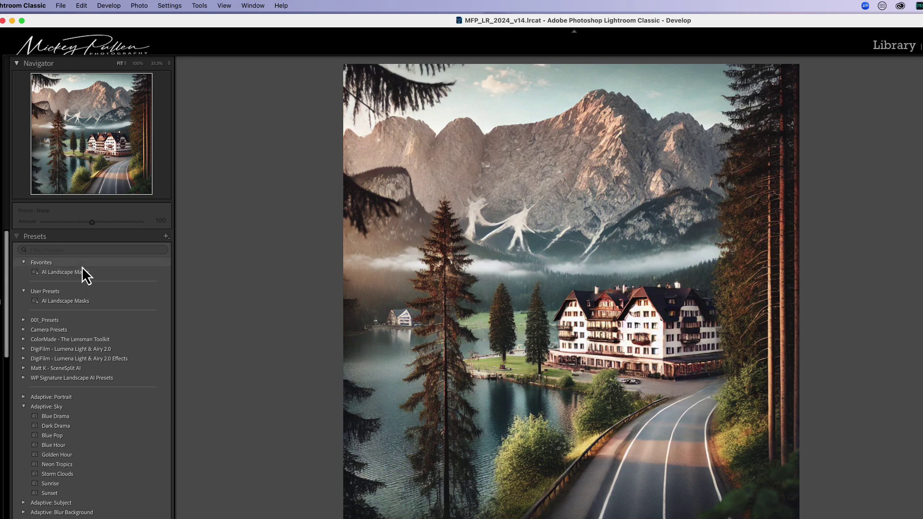
# Add the Adaptive: Sky preset Blue Drama to Favorites and expand the Favorites group
pyautogui.rightClick(57, 418)
pyautogui.click(76, 423)
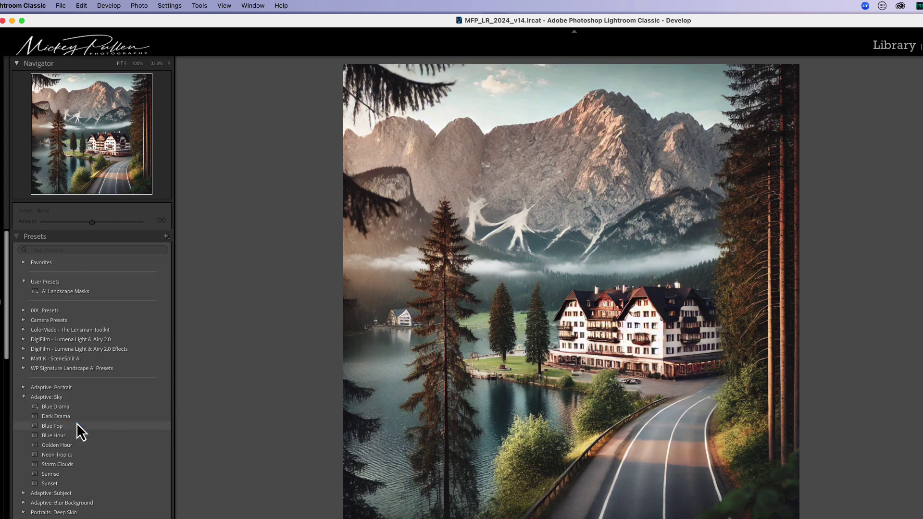
pyautogui.scroll(-1, 95, 341)
pyautogui.click(23, 238)
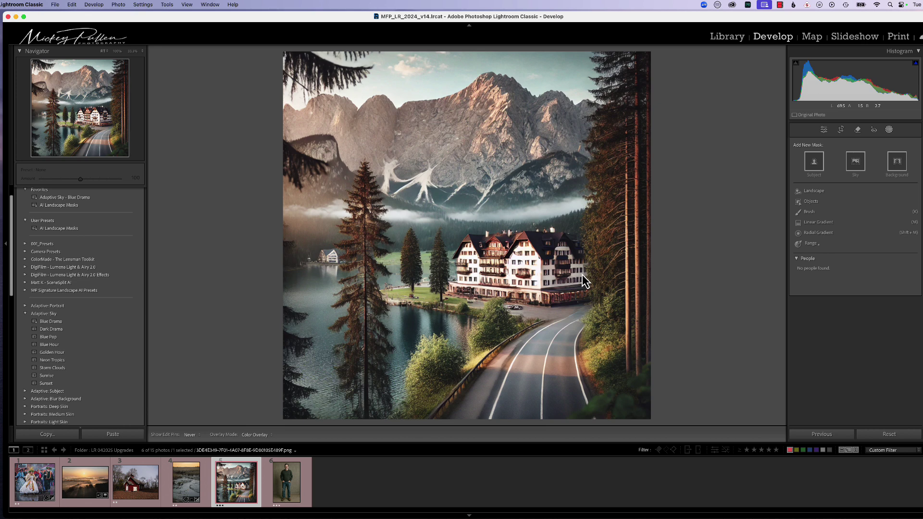
# Apply the AI Landscape Masks preset to the red church photo and delete all its empty masks
pyautogui.click(147, 493)
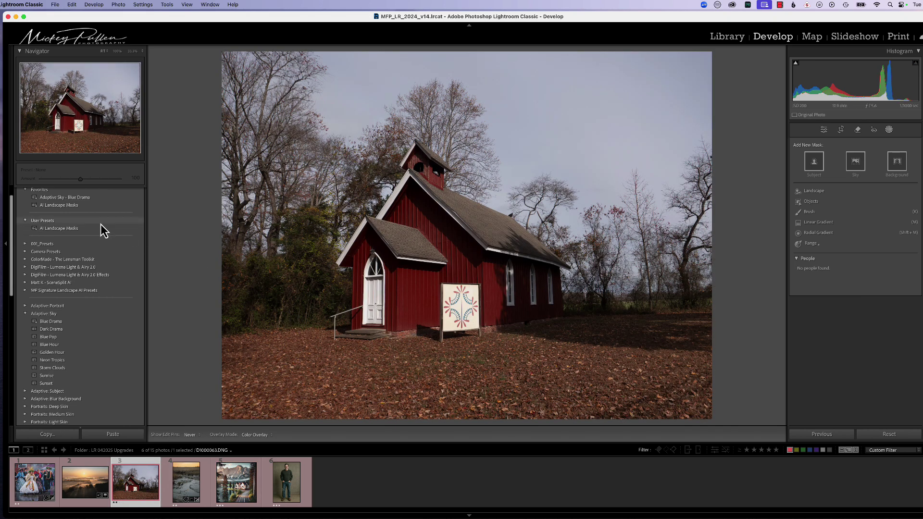
pyautogui.click(72, 206)
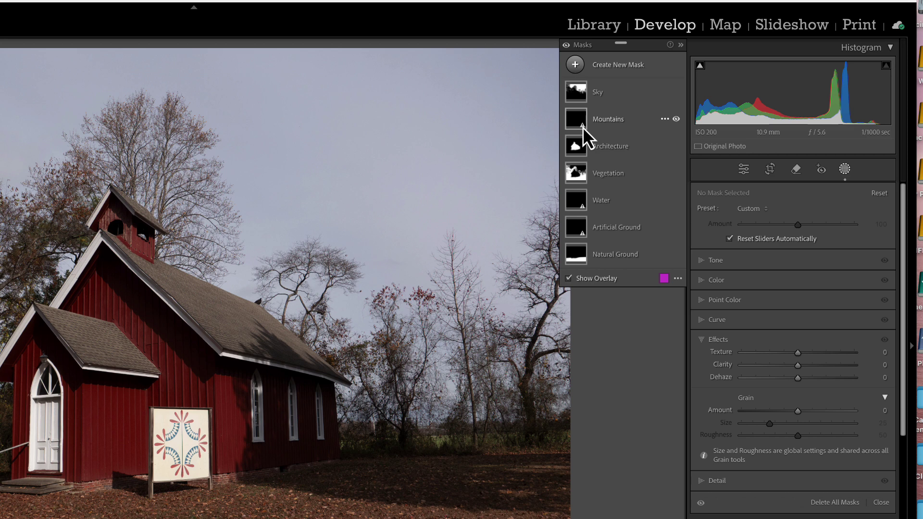
pyautogui.click(665, 119)
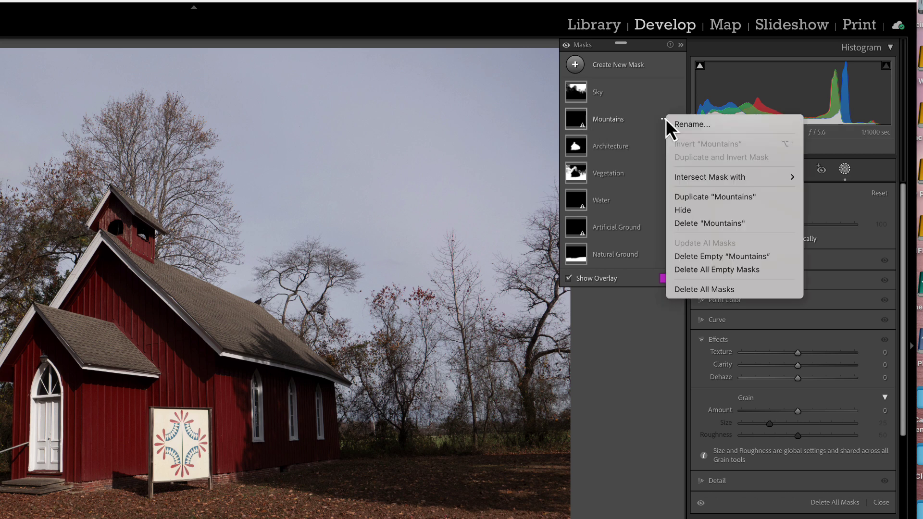
pyautogui.click(697, 272)
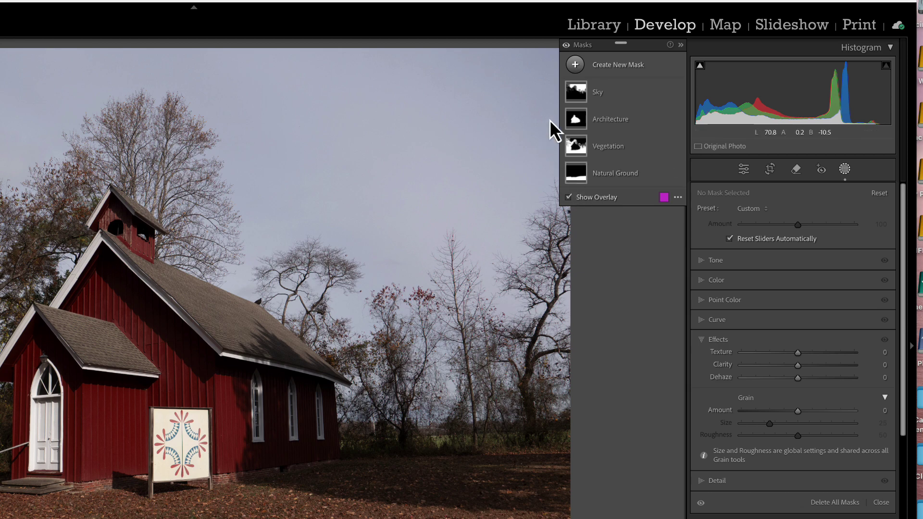
pyautogui.moveTo(571, 100)
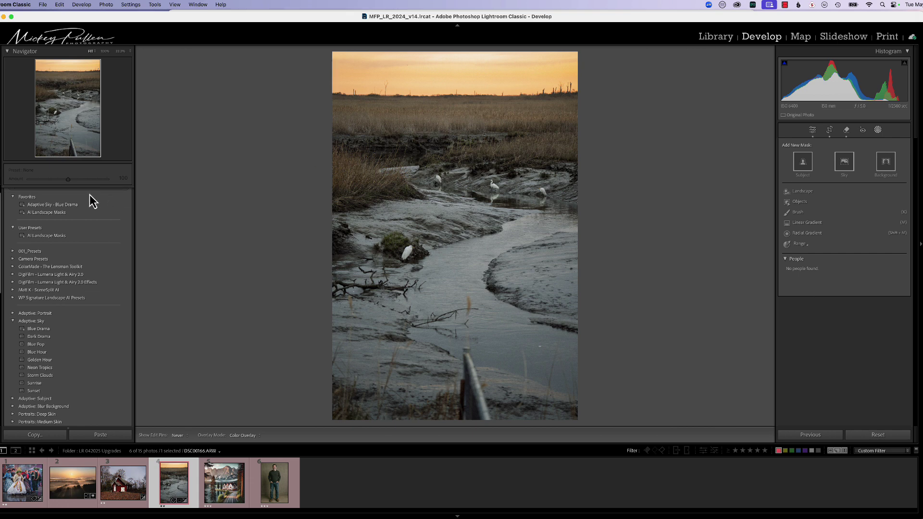
# Apply the AI Landscape Masks preset to the marsh creek photo and delete all its empty masks
pyautogui.click(46, 213)
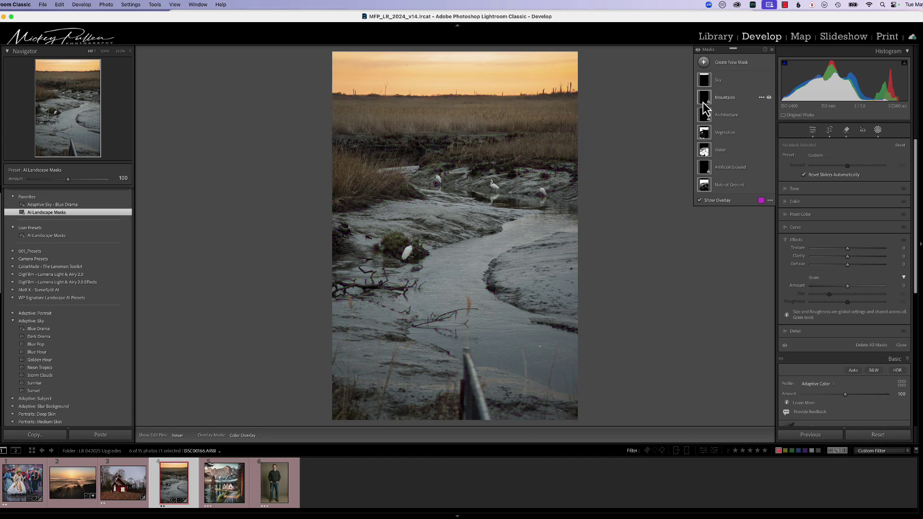
pyautogui.click(761, 98)
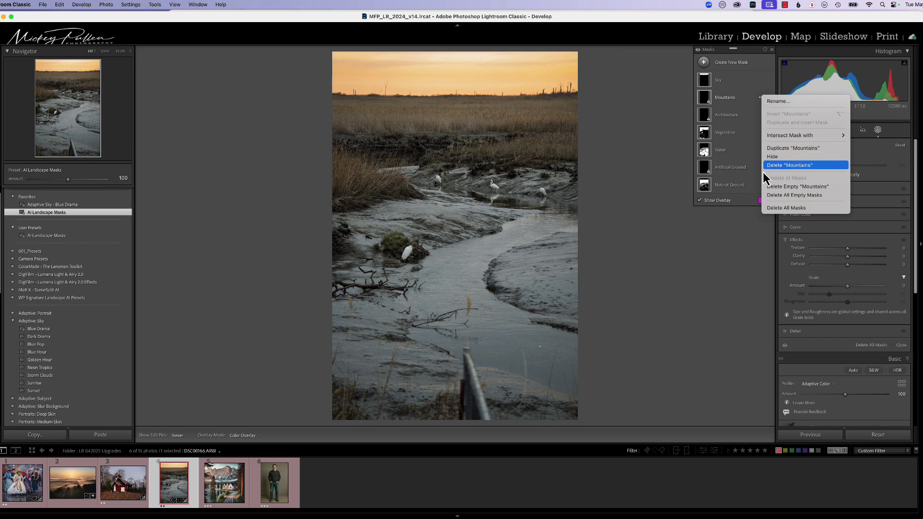
pyautogui.click(771, 195)
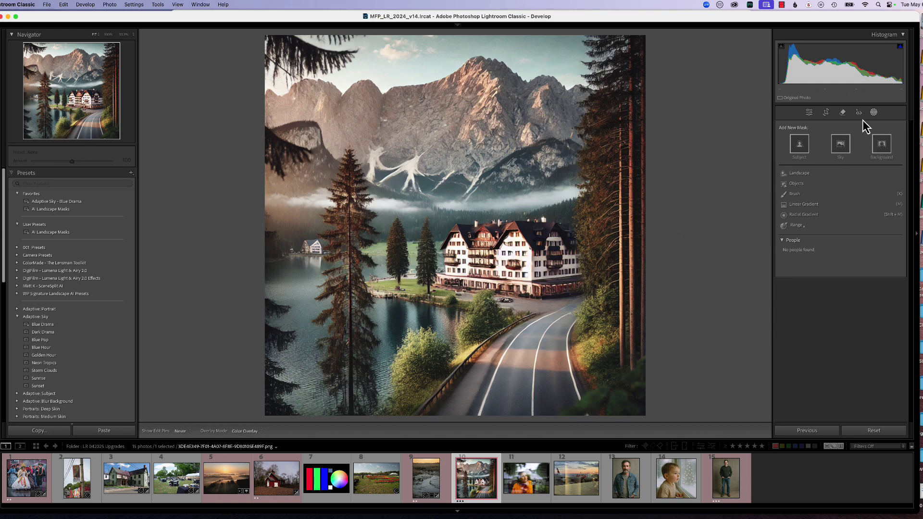
# On the lake photo, create separate landscape masks for Sky, Mountains, Architecture, Vegetation, Water, Artificial Ground and Natural Ground
pyautogui.click(802, 174)
pyautogui.click(782, 143)
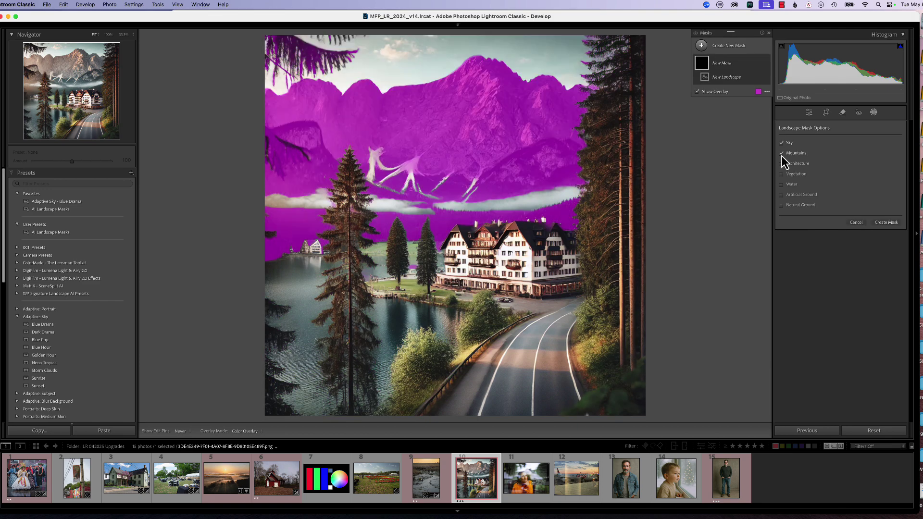
pyautogui.click(782, 153)
pyautogui.click(782, 164)
pyautogui.click(782, 173)
pyautogui.click(782, 184)
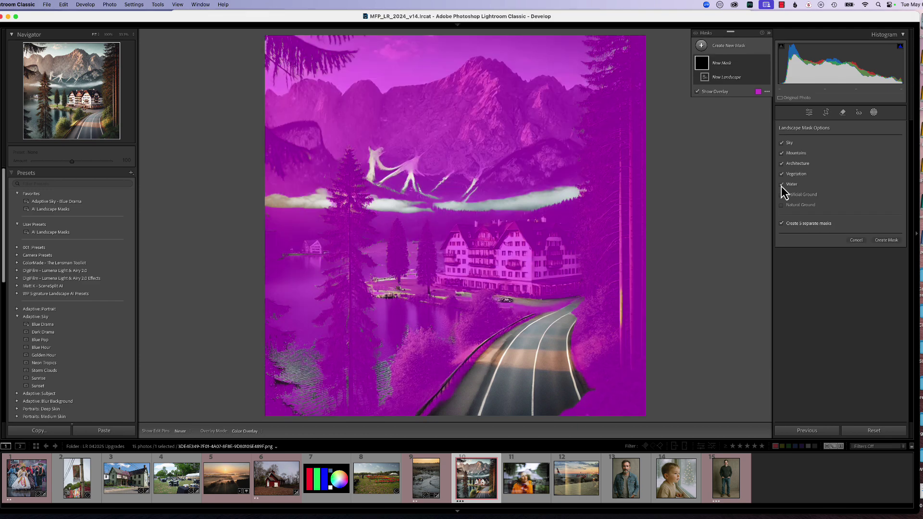
pyautogui.click(781, 195)
pyautogui.click(782, 206)
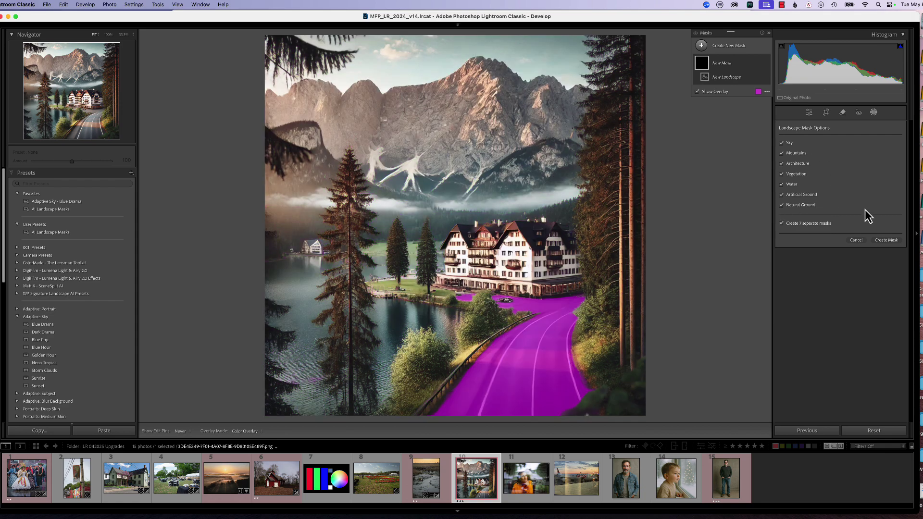
pyautogui.click(886, 240)
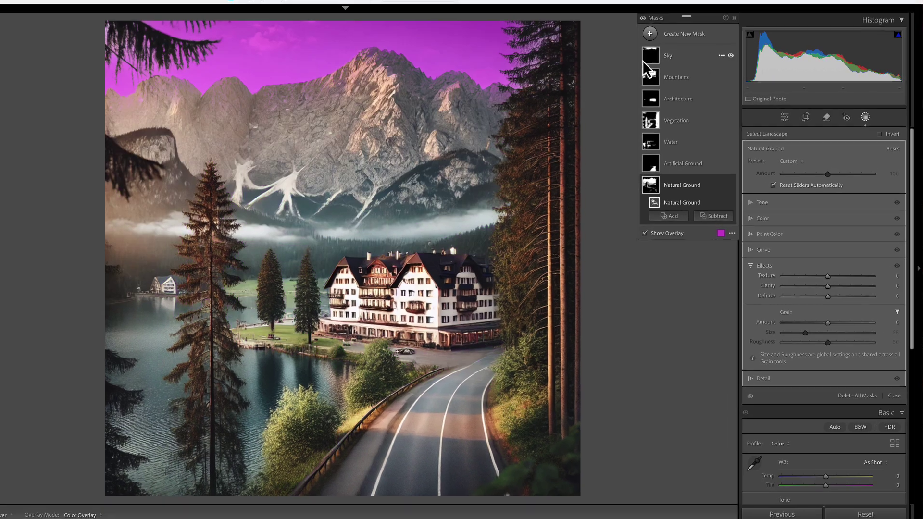
# Adjust the tone of the lake photo's Sky mask and set its Temp to -16
pyautogui.click(702, 64)
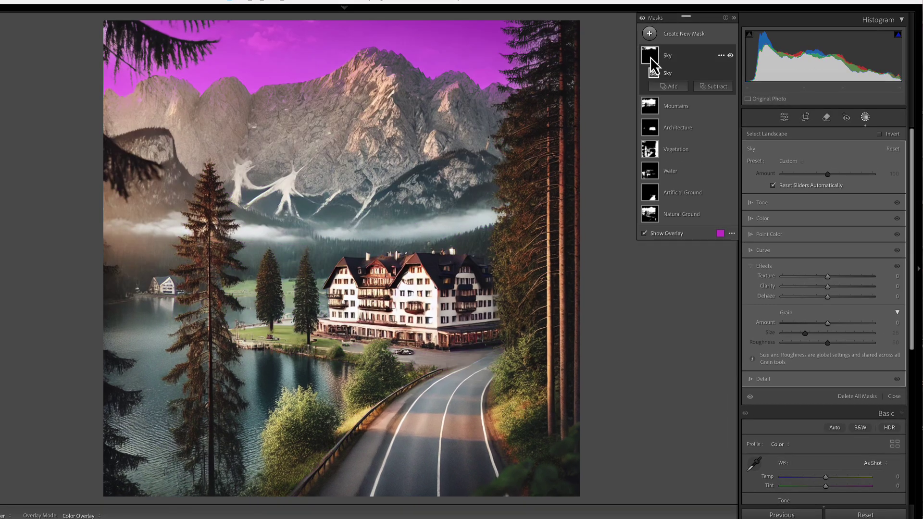
pyautogui.click(763, 203)
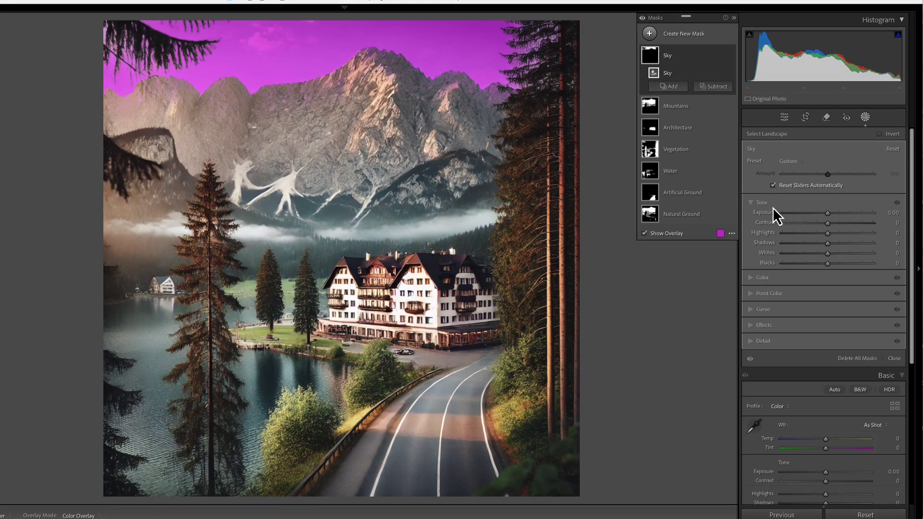
pyautogui.moveTo(828, 213); pyautogui.dragTo(822, 233)
pyautogui.click(767, 281)
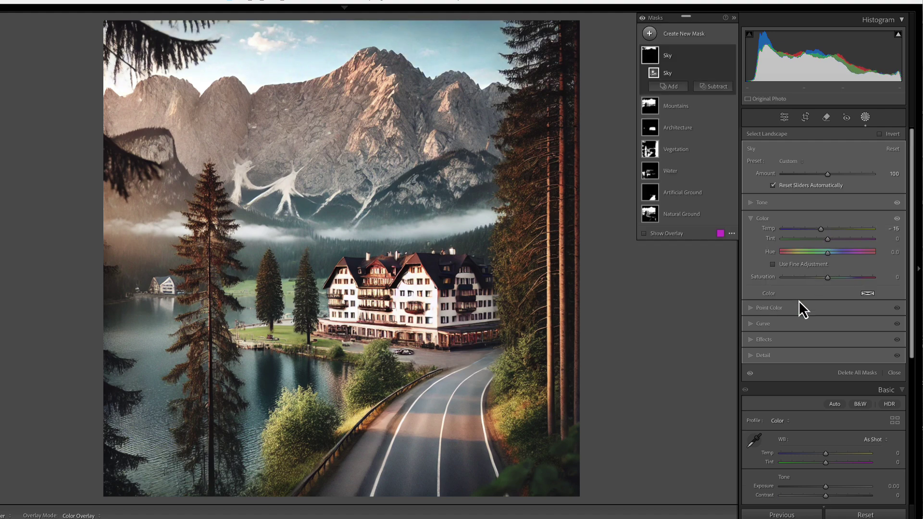
# Increase the Clarity of the lake photo's Sky mask slightly
pyautogui.click(760, 339)
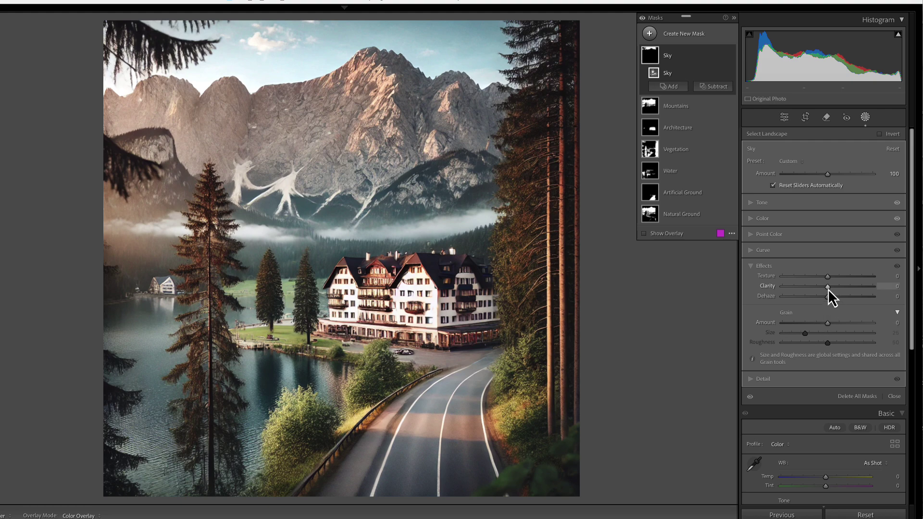
pyautogui.moveTo(828, 288)
pyautogui.mouseDown()
pyautogui.moveTo(840, 288)
pyautogui.moveTo(821, 282)
pyautogui.moveTo(838, 286)
pyautogui.mouseUp()
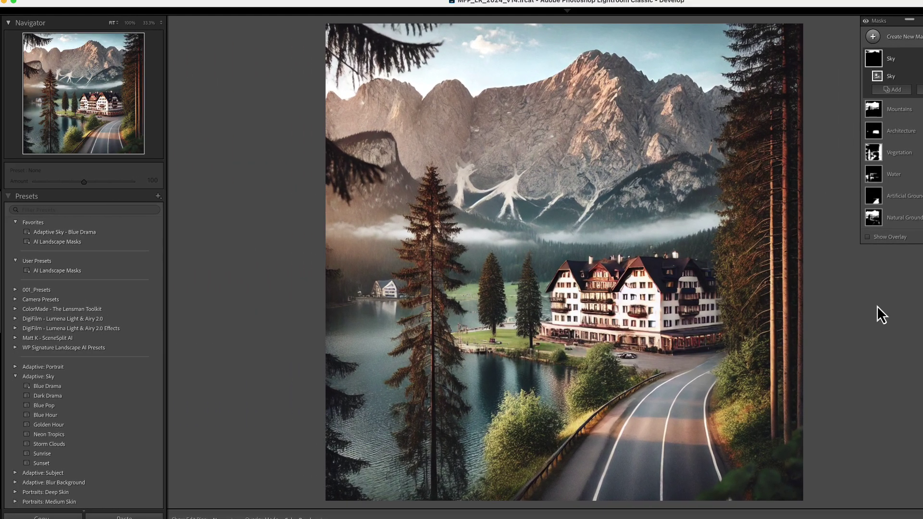
# Create a develop preset named "AI Landscape Mask +Sky" in User Presets that includes only Masking, with all seven landscape masks
pyautogui.click(158, 198)
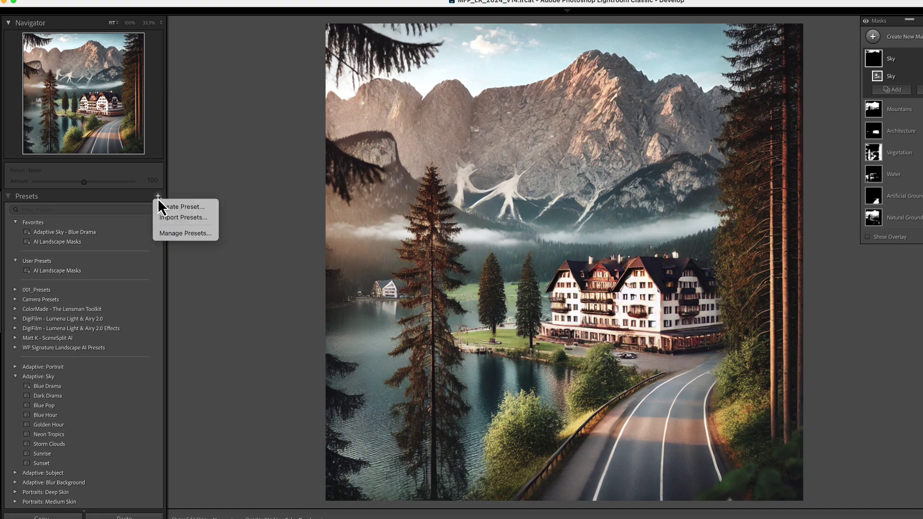
pyautogui.click(185, 208)
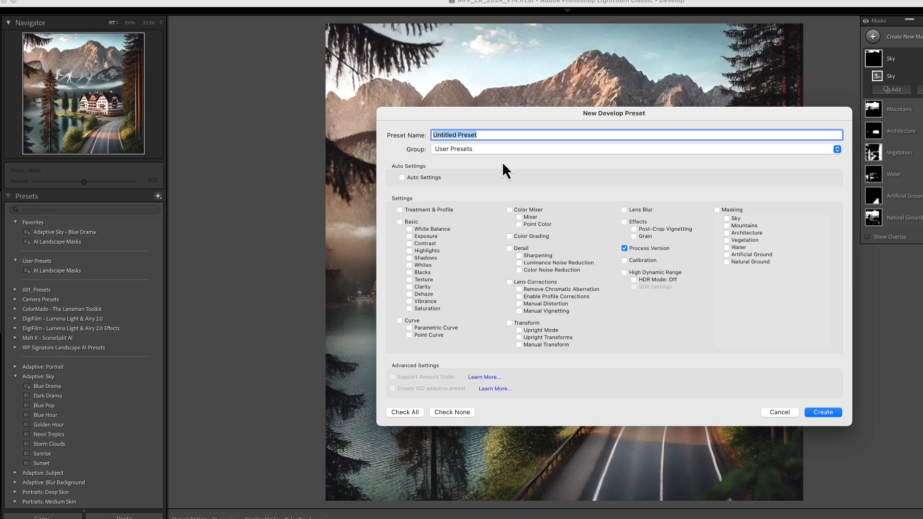
pyautogui.write('AI L')
pyautogui.write('andscape Mask +Sky')
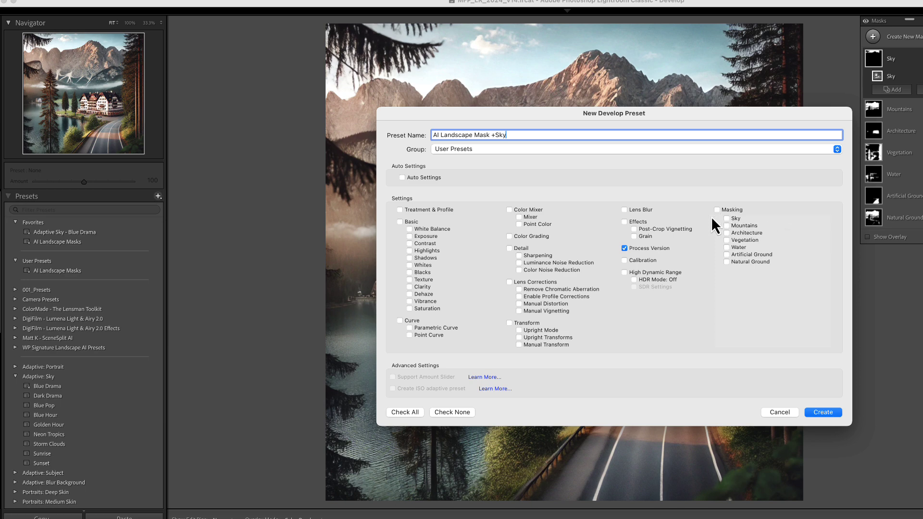
pyautogui.click(452, 412)
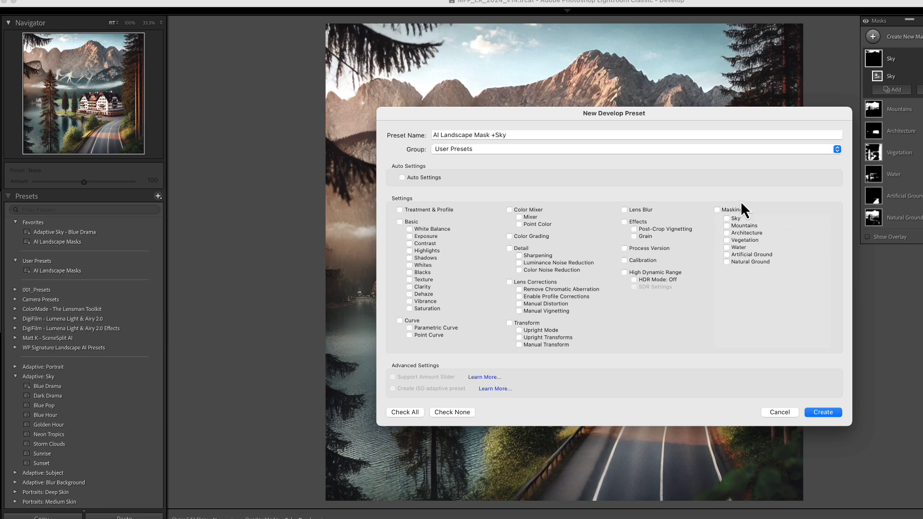
pyautogui.click(717, 210)
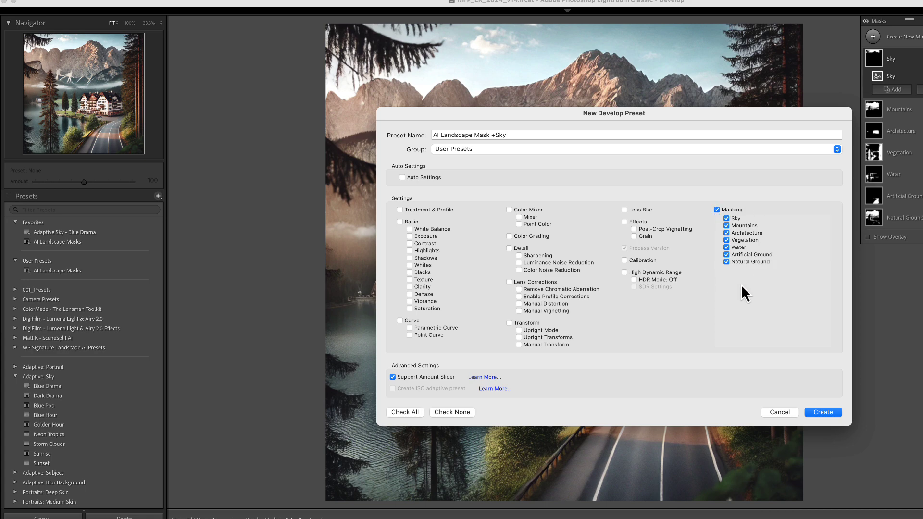
pyautogui.click(823, 413)
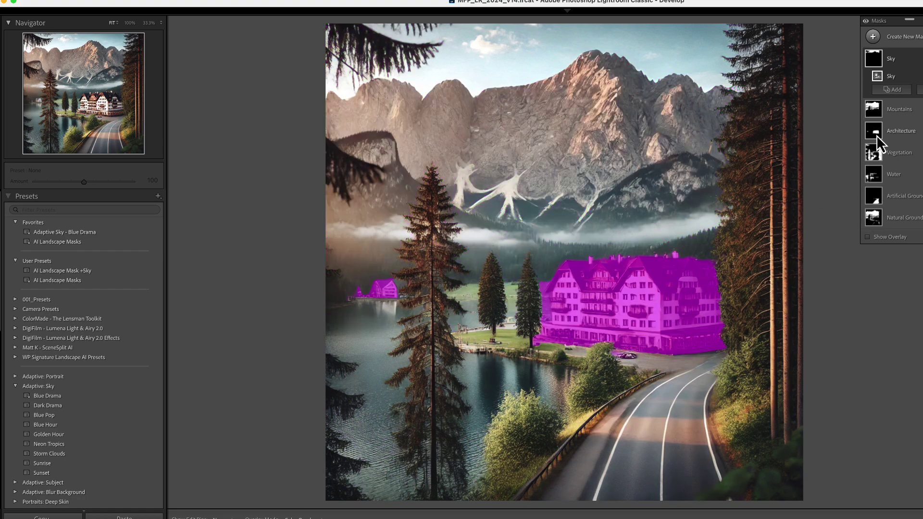
# Reset the lake photo's edits, apply the AI Landscape Mask +Sky preset and open its list of masks
pyautogui.hotkey('shift', 'w')
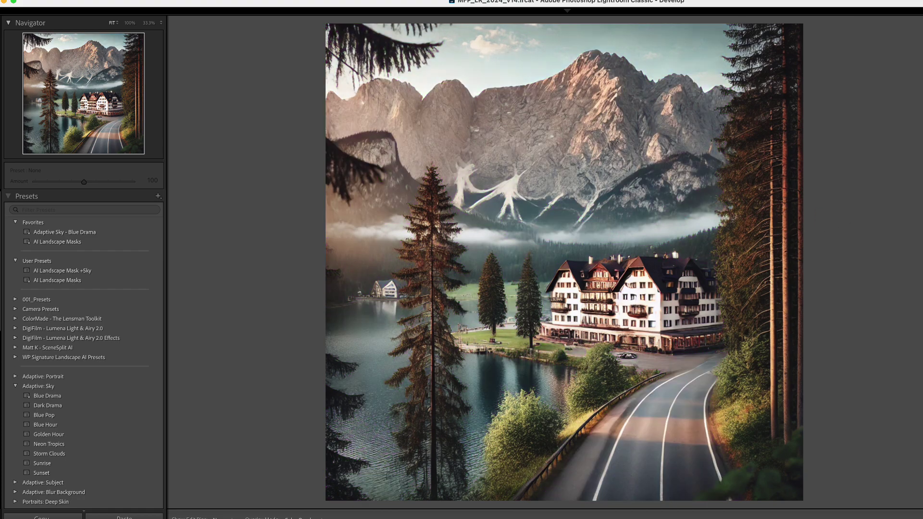
pyautogui.click(80, 272)
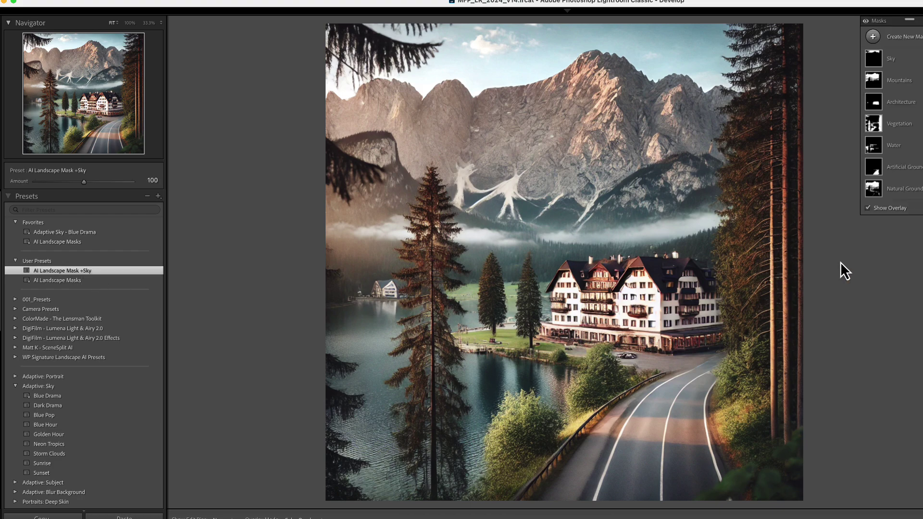
pyautogui.moveTo(879, 63)
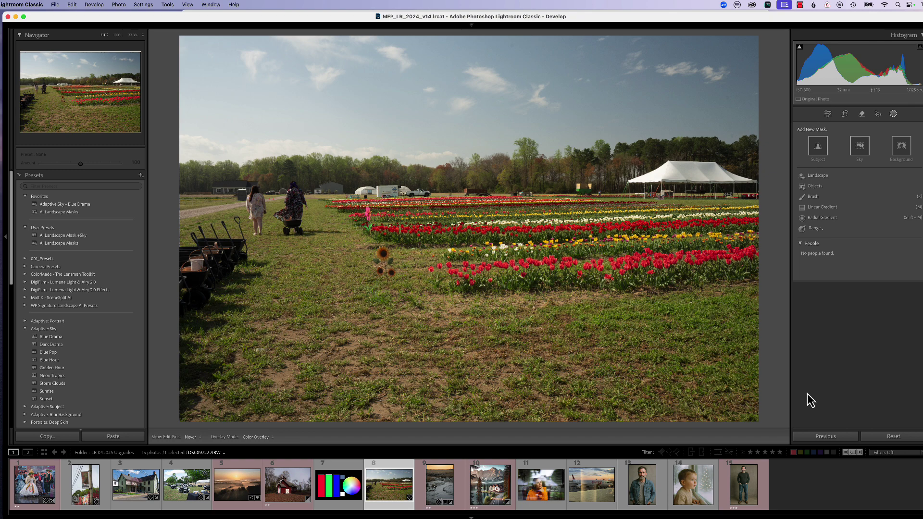
# Apply the AI Landscape Mask +Sky preset to the tulip field photo
pyautogui.click(70, 361)
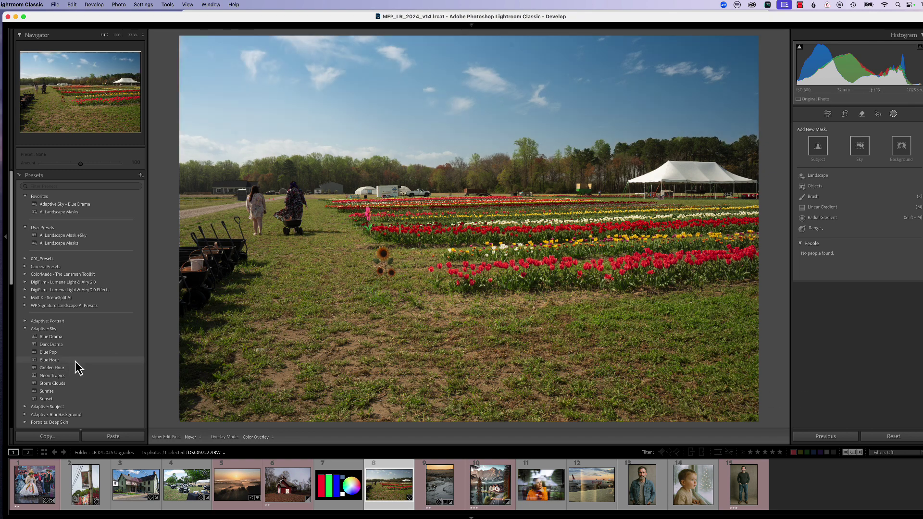
pyautogui.click(78, 236)
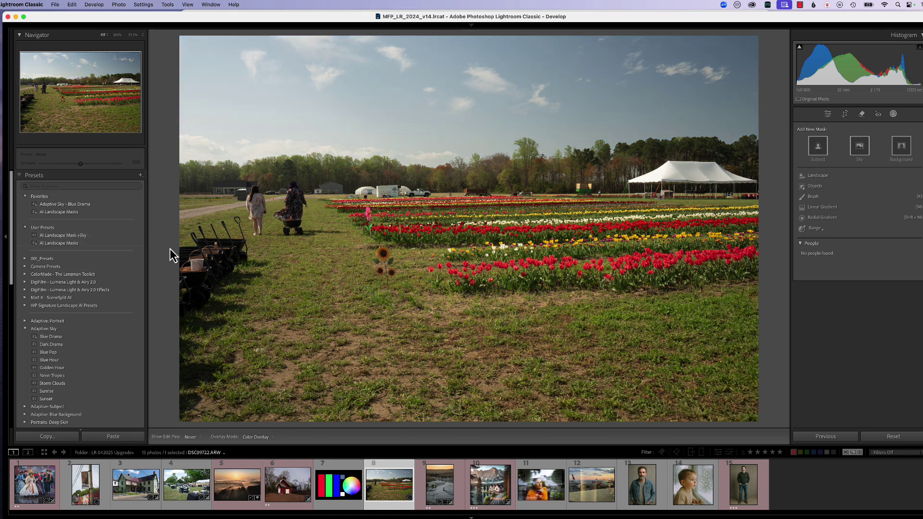
pyautogui.click(80, 236)
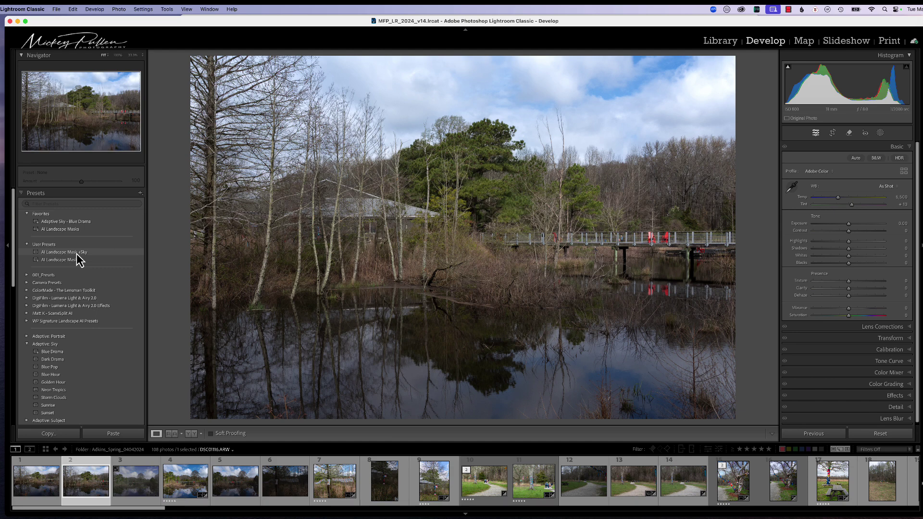
# Apply the AI Landscape Mask +Sky preset to the wooded pond photo and toggle its Sky mask off and on to compare
pyautogui.click(77, 253)
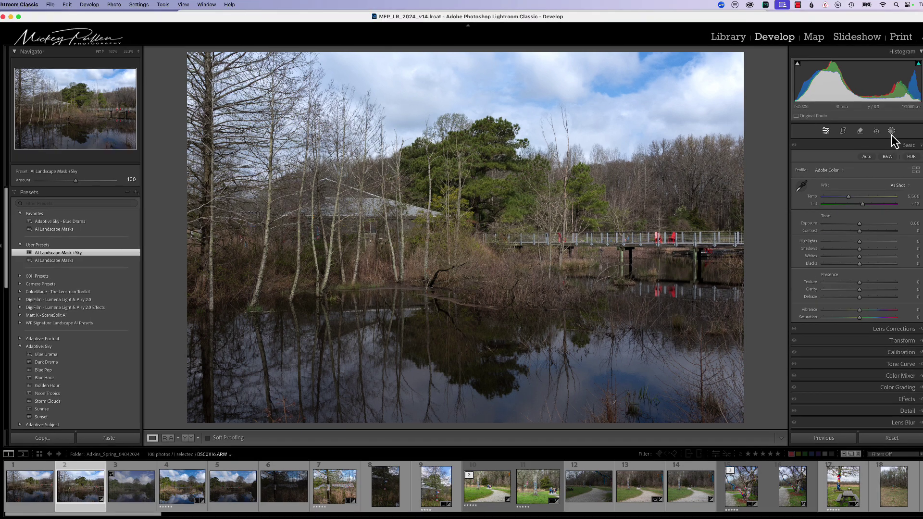
pyautogui.click(881, 133)
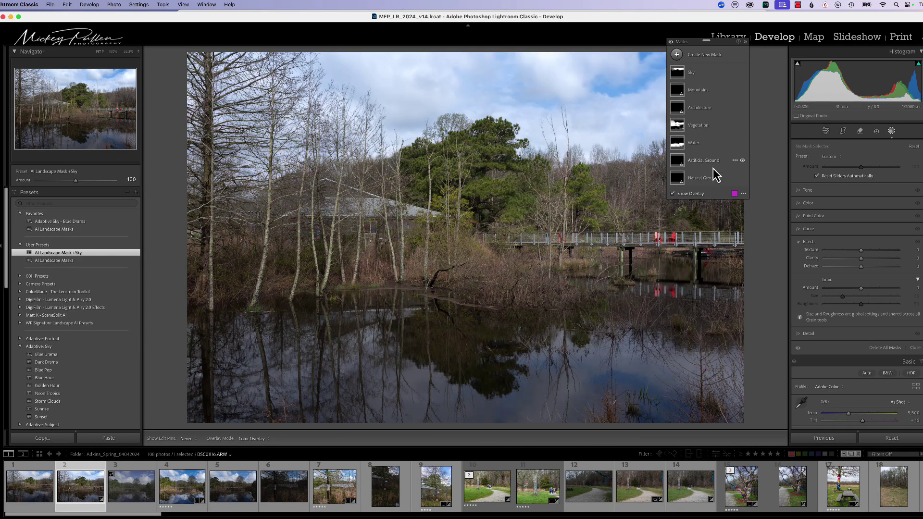
pyautogui.click(743, 73)
pyautogui.click(743, 73)
pyautogui.click(743, 73)
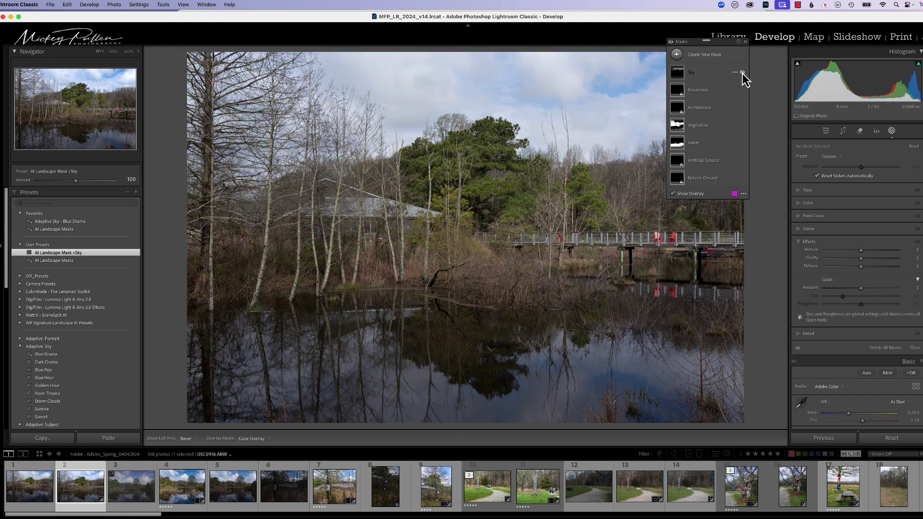
pyautogui.click(743, 73)
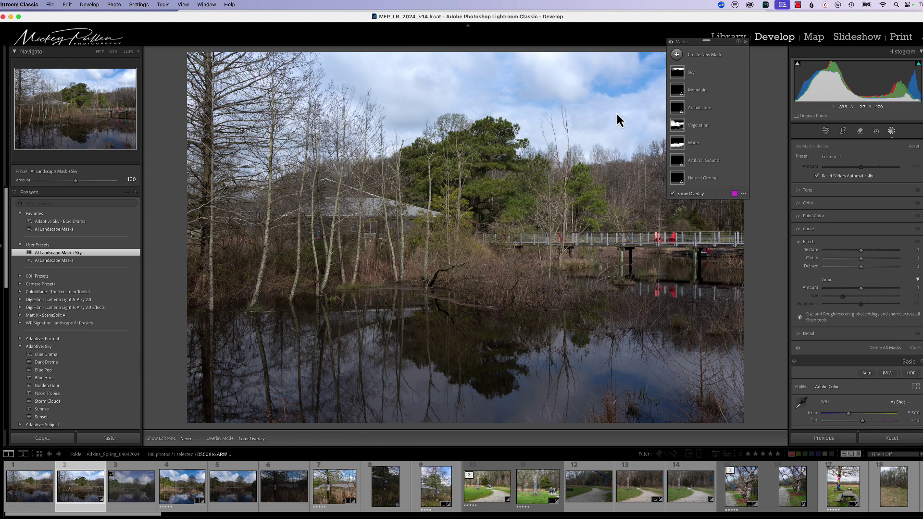